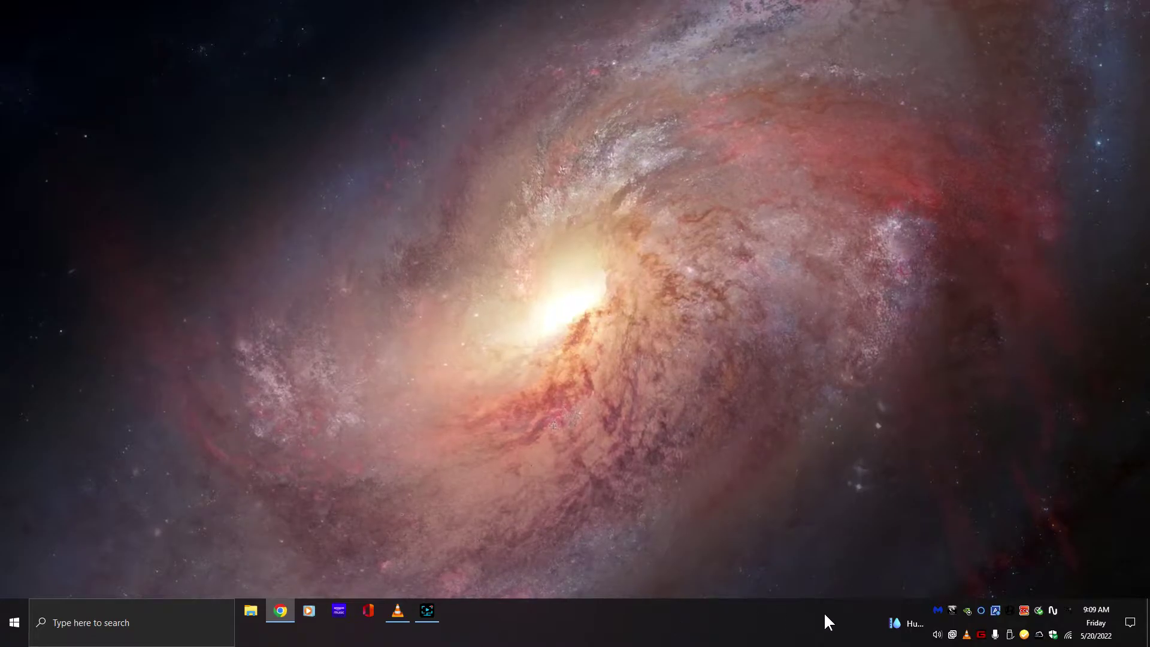
Open Network & Internet settings from the Wi-Fi tray icon's context menu.
mouse_move(1071, 637)
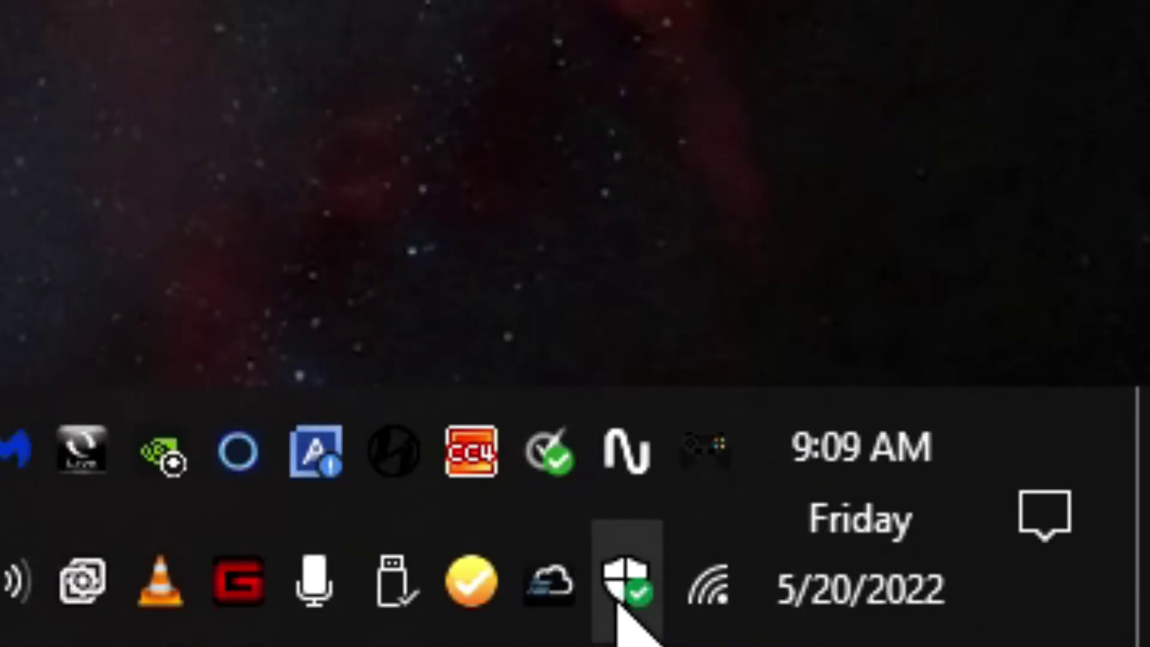
right_click(700, 589)
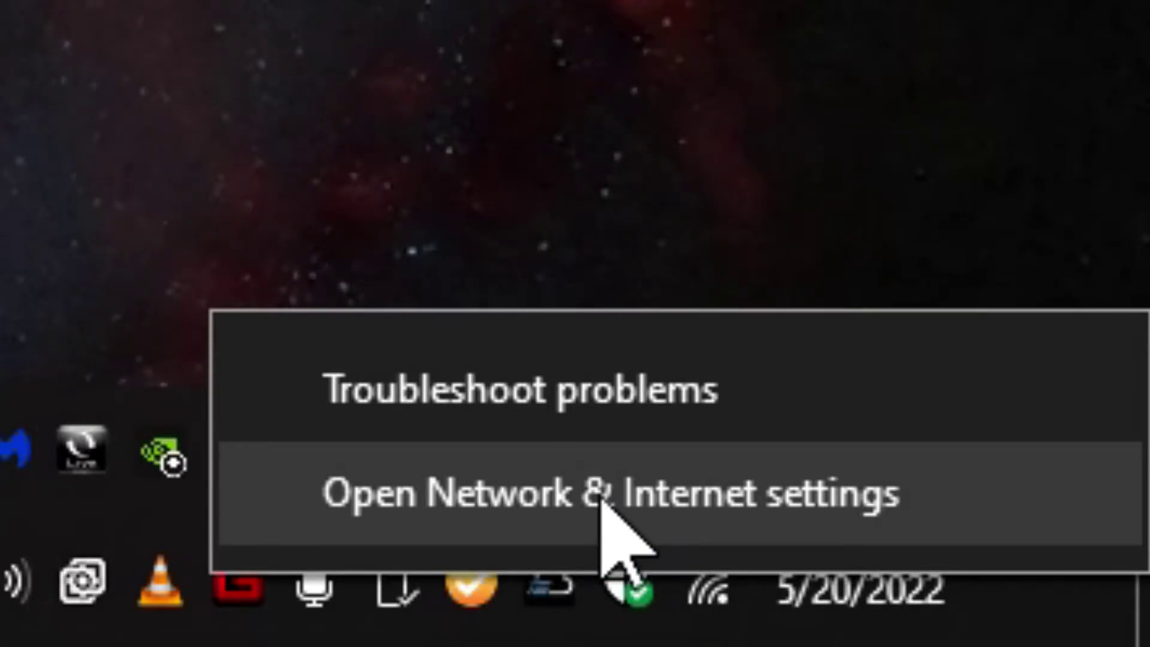
click(602, 502)
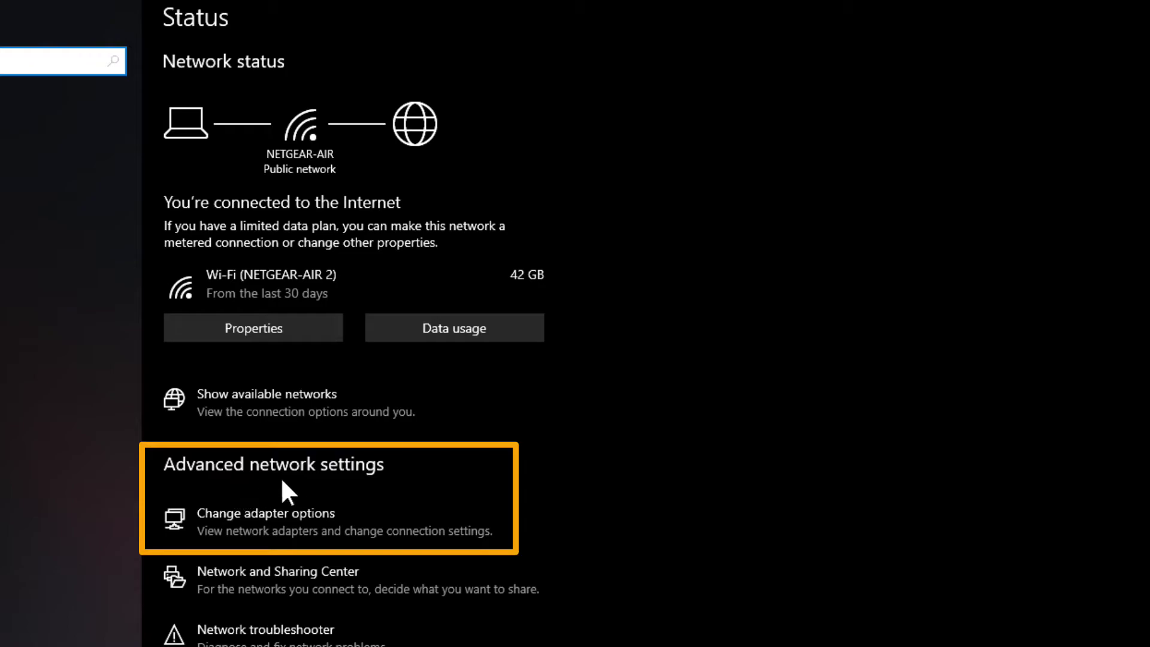
Go to Change adapter options to list the computer's network adapters.
click(301, 517)
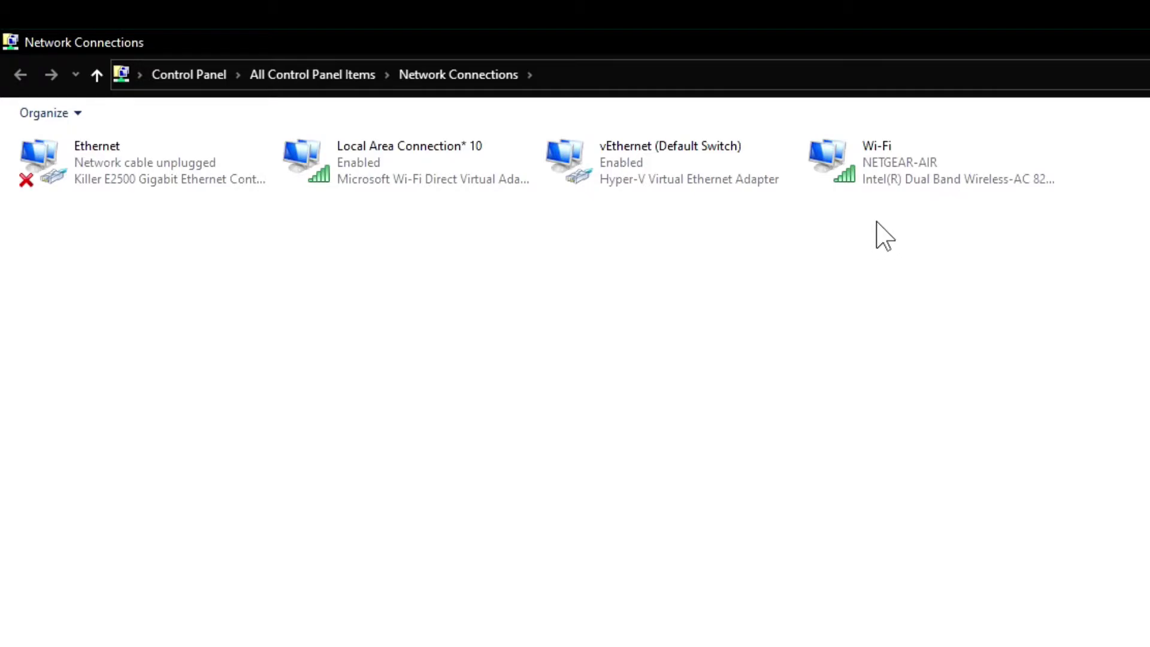
Select the Wi-Fi adapter (Intel Dual Band Wireless-AC 8265) connected to NETGEAR-AIR.
click(880, 171)
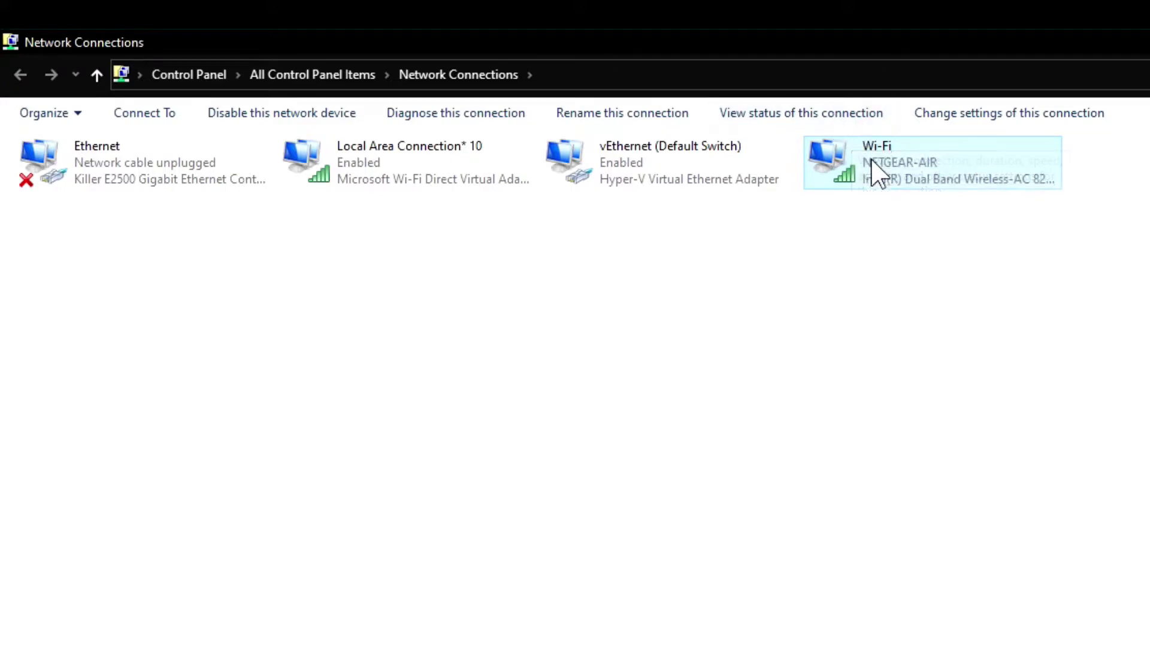
Show the NETGEAR-AIR 2 security key characters on the Security tab, then cancel without saving.
double_click(870, 159)
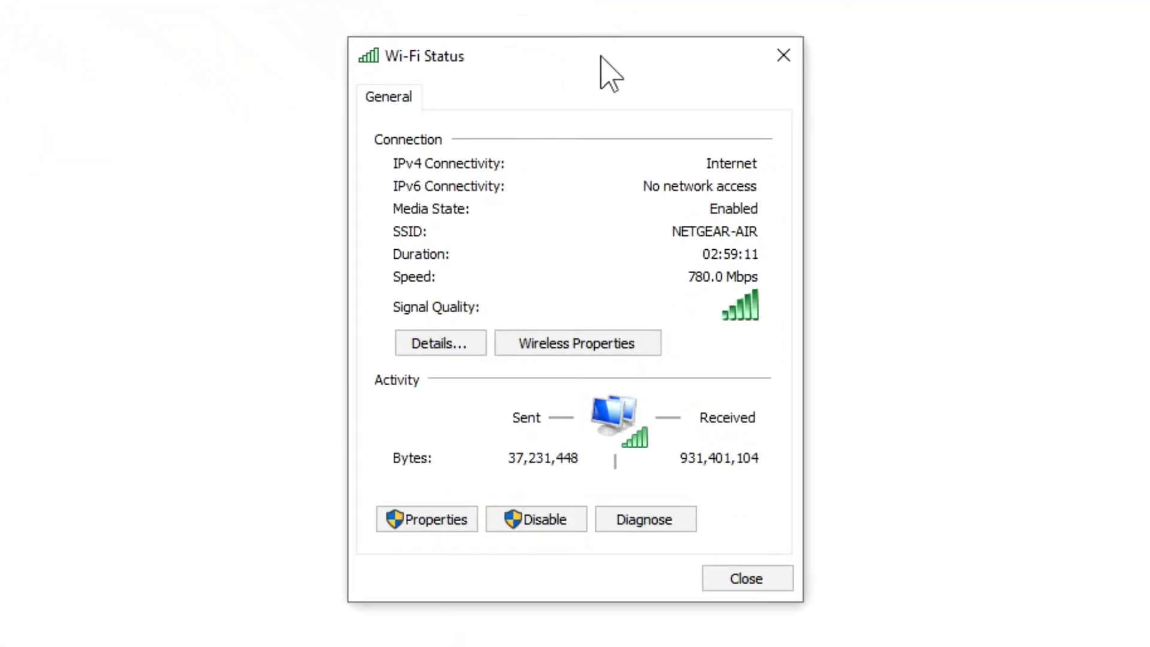
click(548, 346)
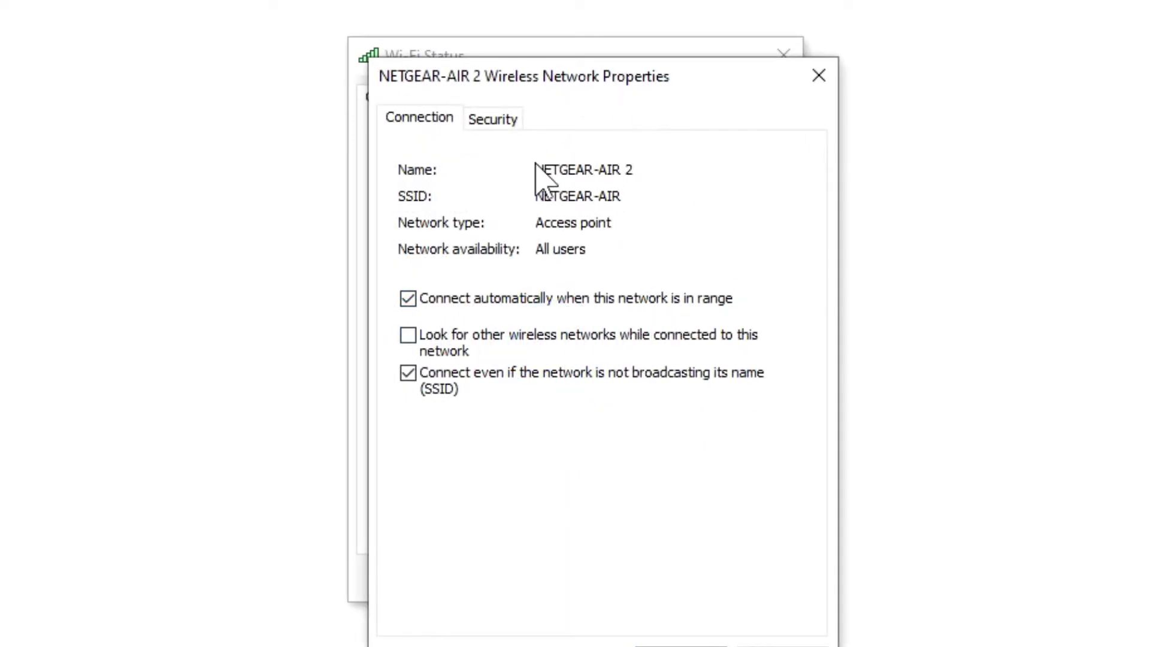
click(493, 123)
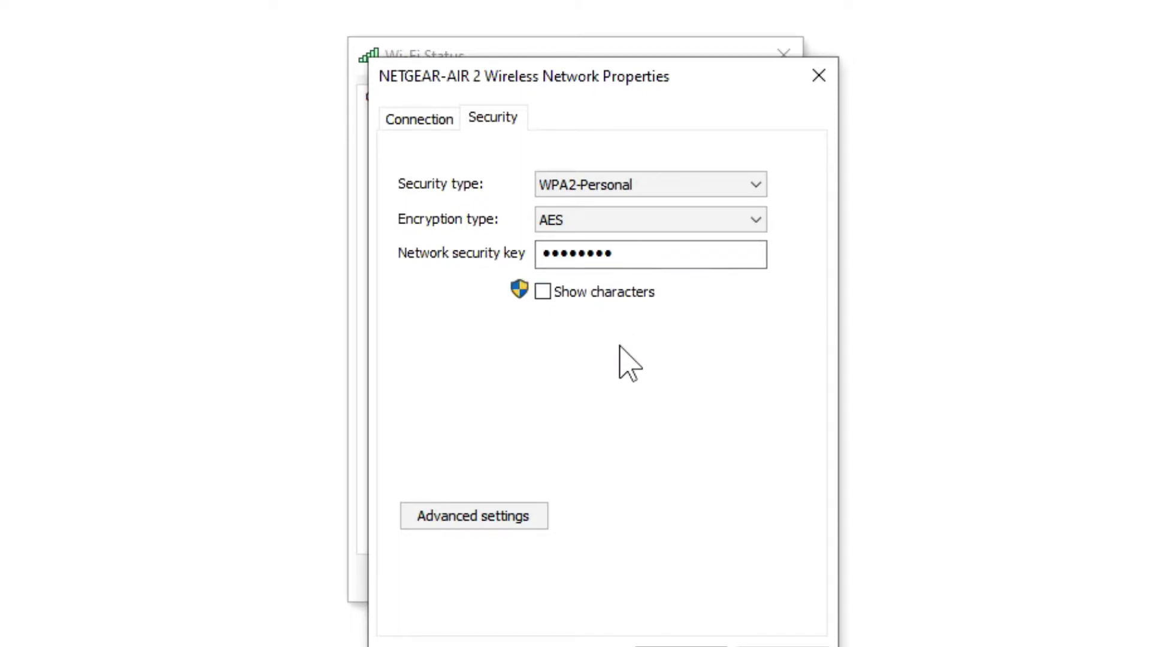
click(609, 252)
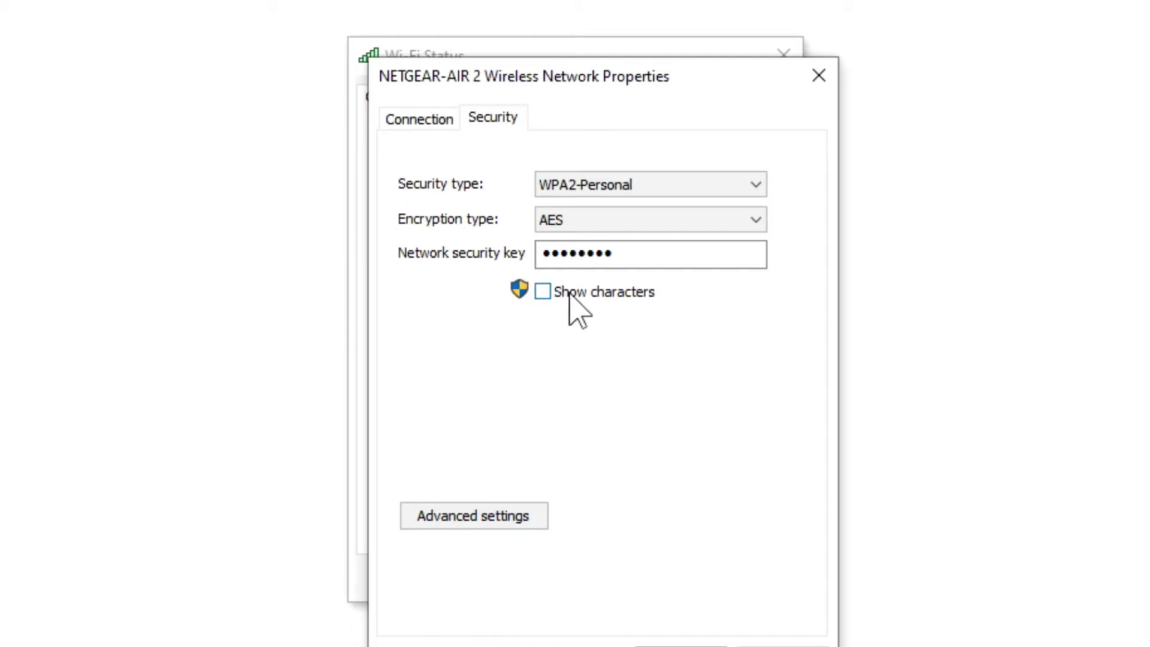
click(542, 293)
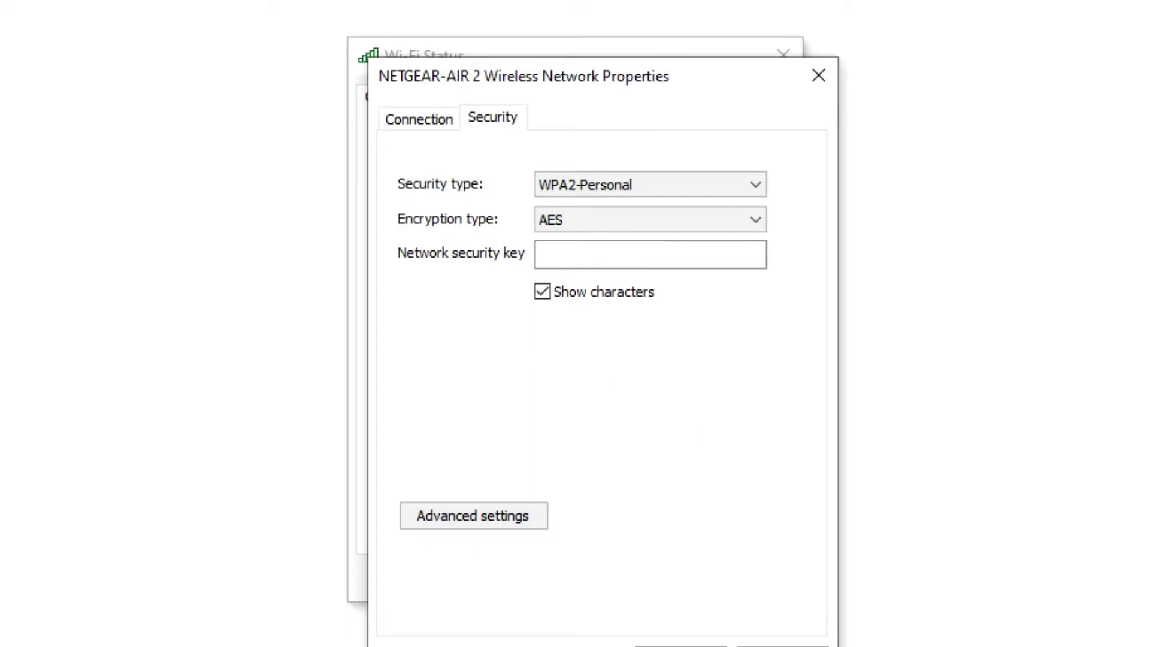
click(684, 483)
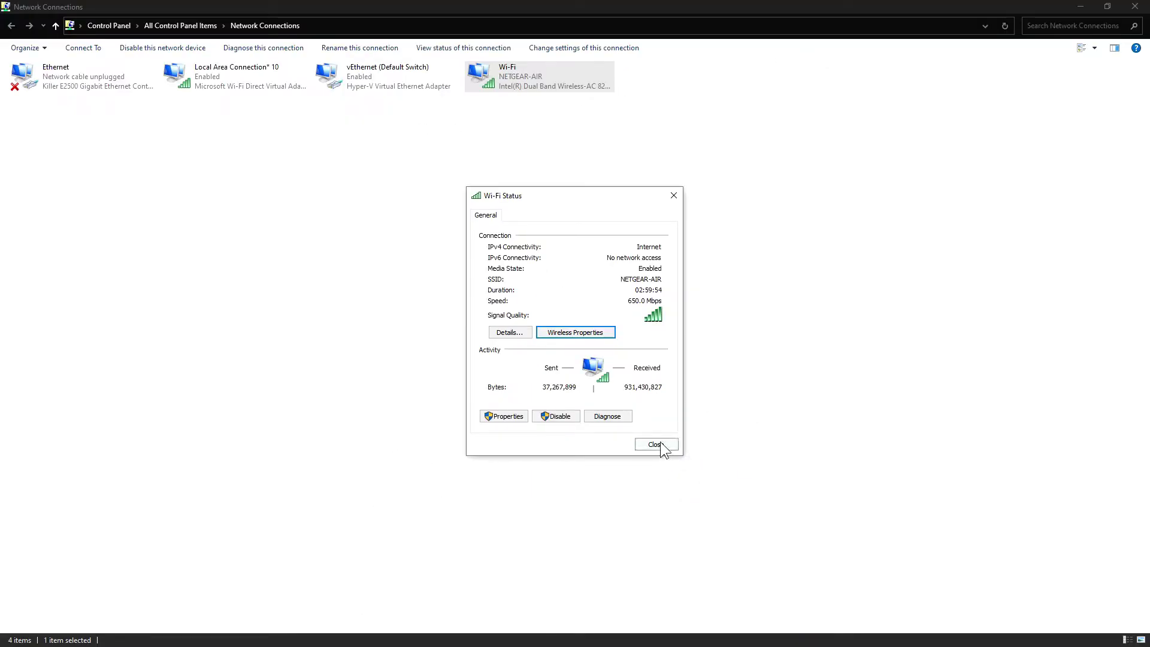
Close the Wi-Fi Status dialog and the Network Connections window.
click(656, 444)
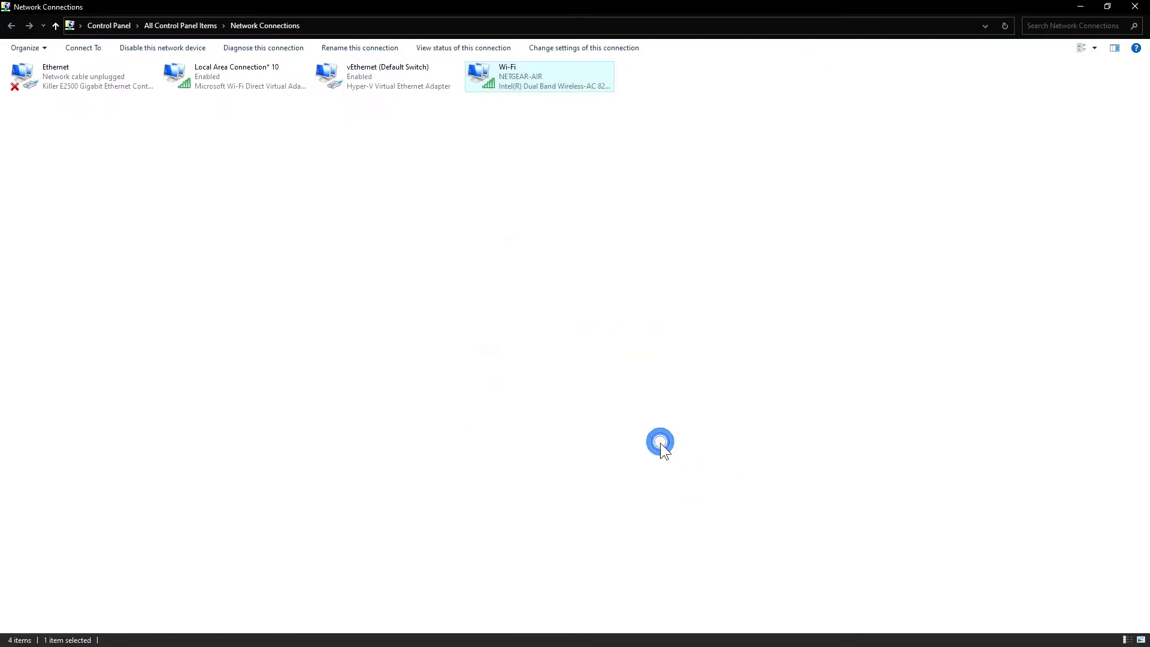
click(1135, 6)
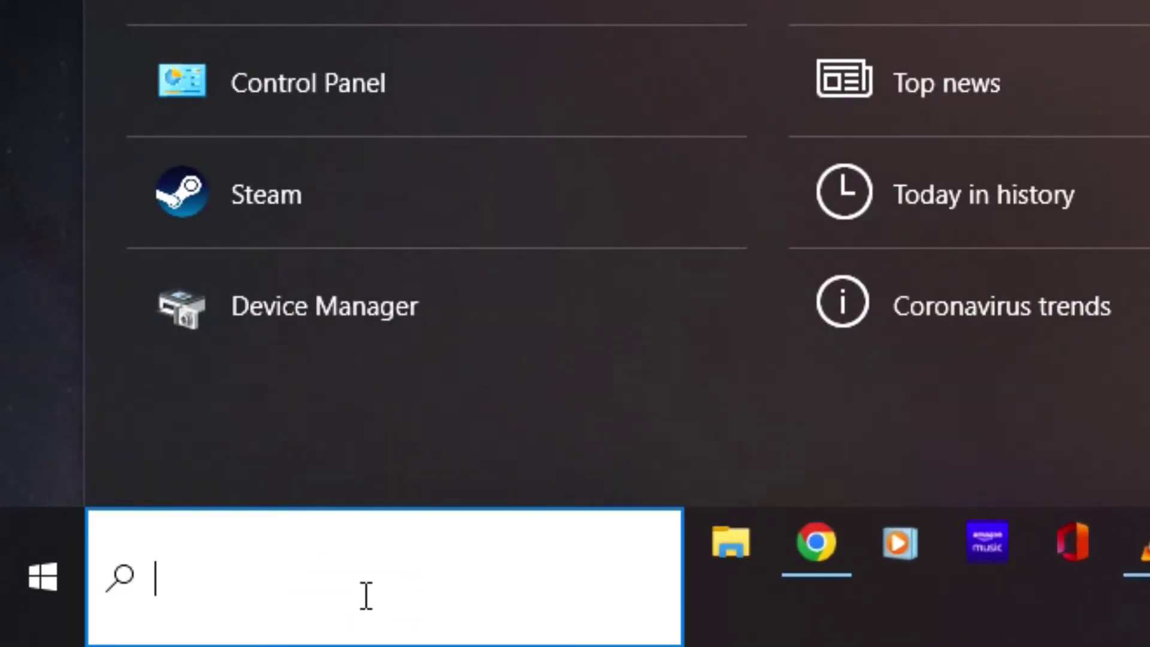
Search 'cmd' and run Command Prompt as administrator.
text(c)
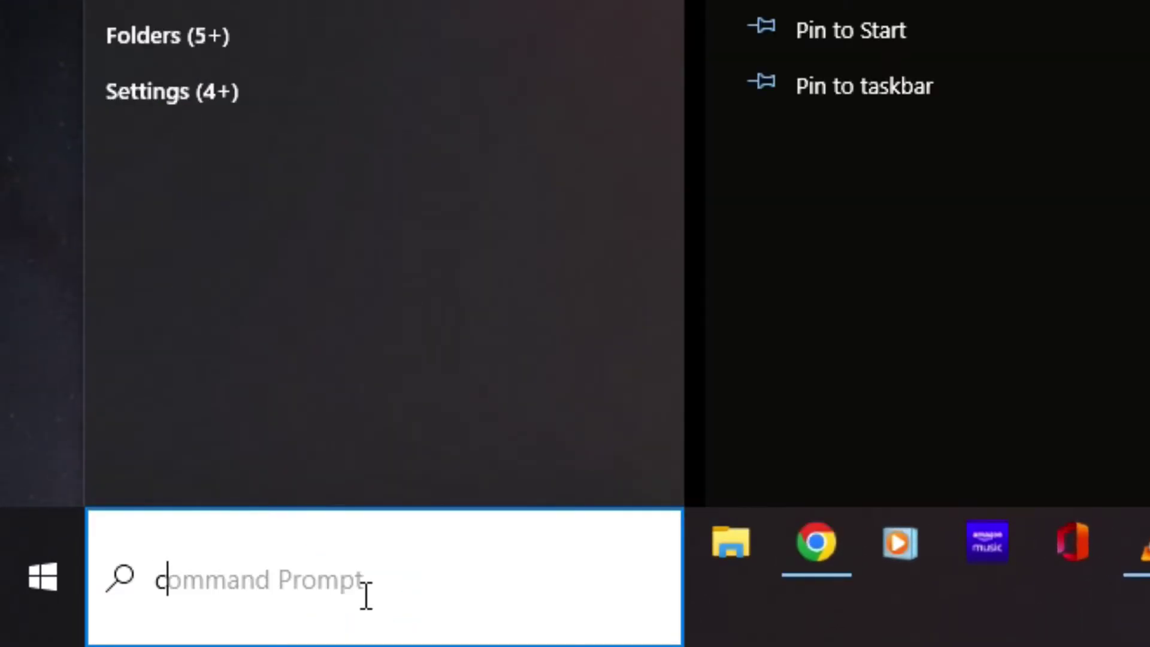
text(md)
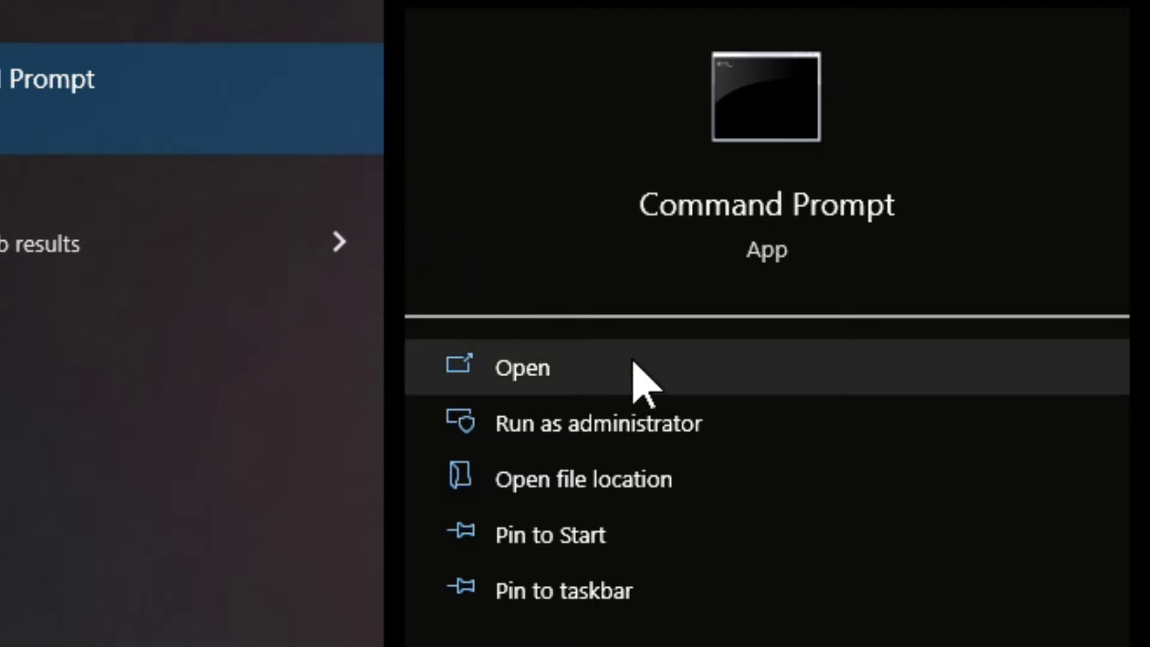
click(661, 425)
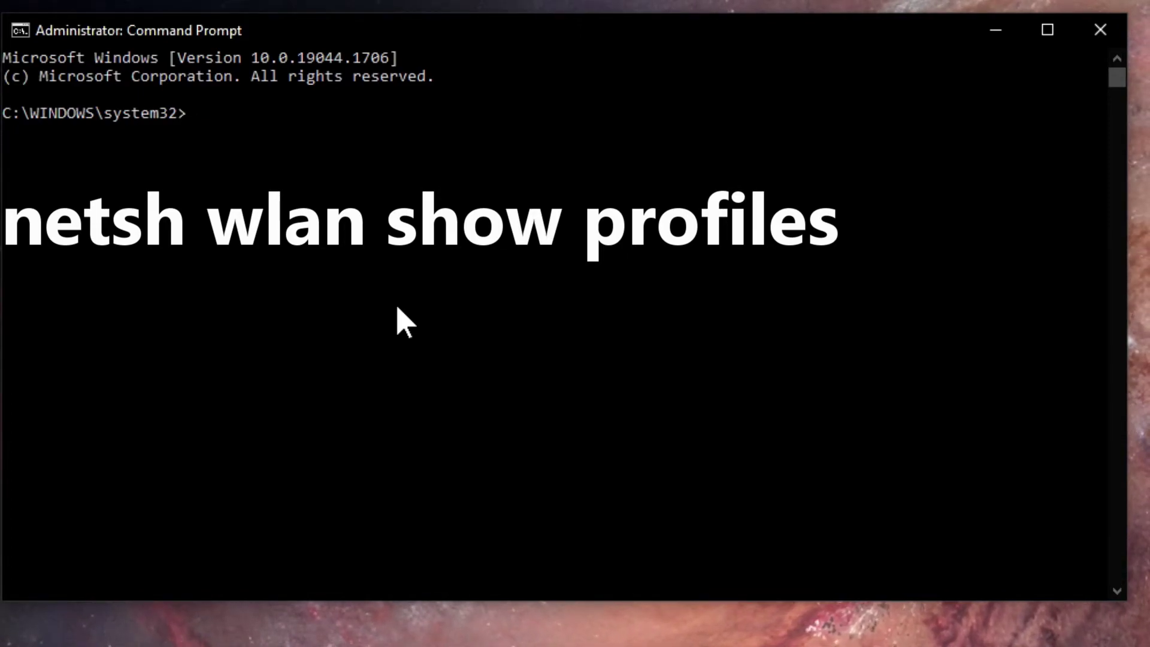
Run 'netsh wlan show profiles' in the administrator Command Prompt.
text(netsh )
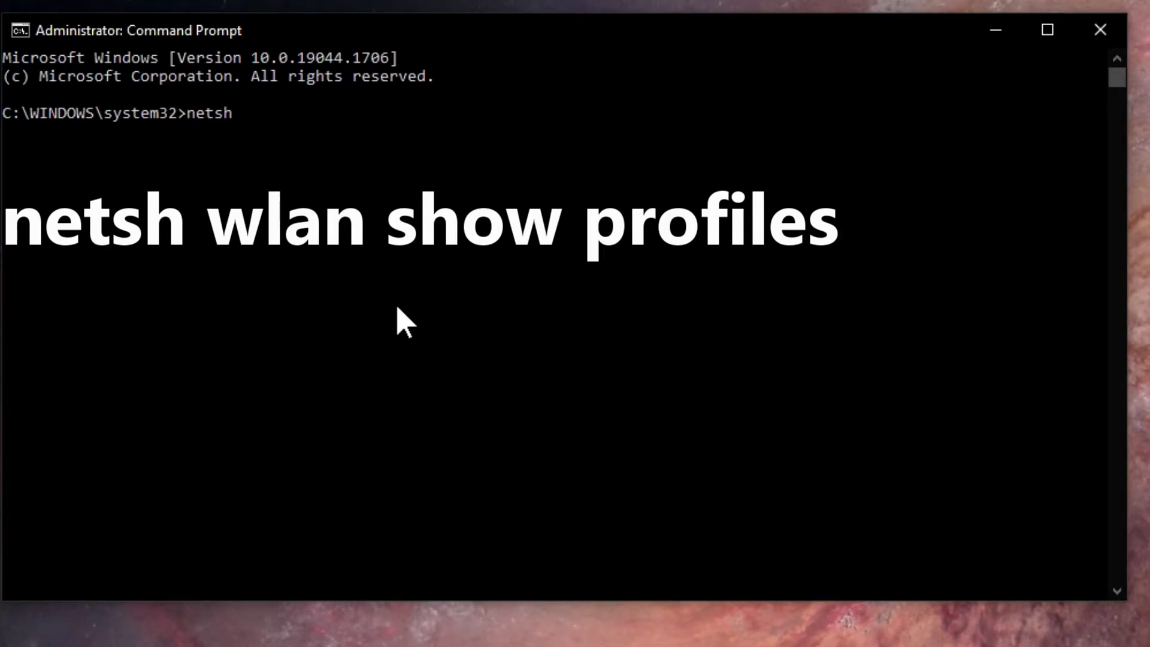
text(wlan)
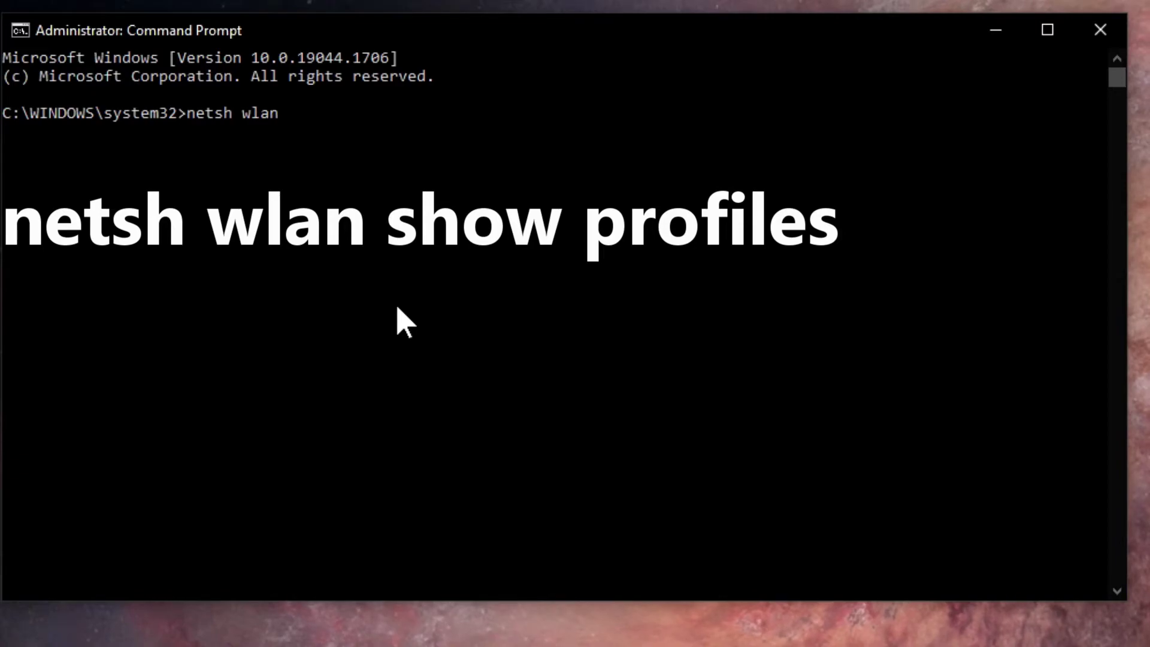
text( sho)
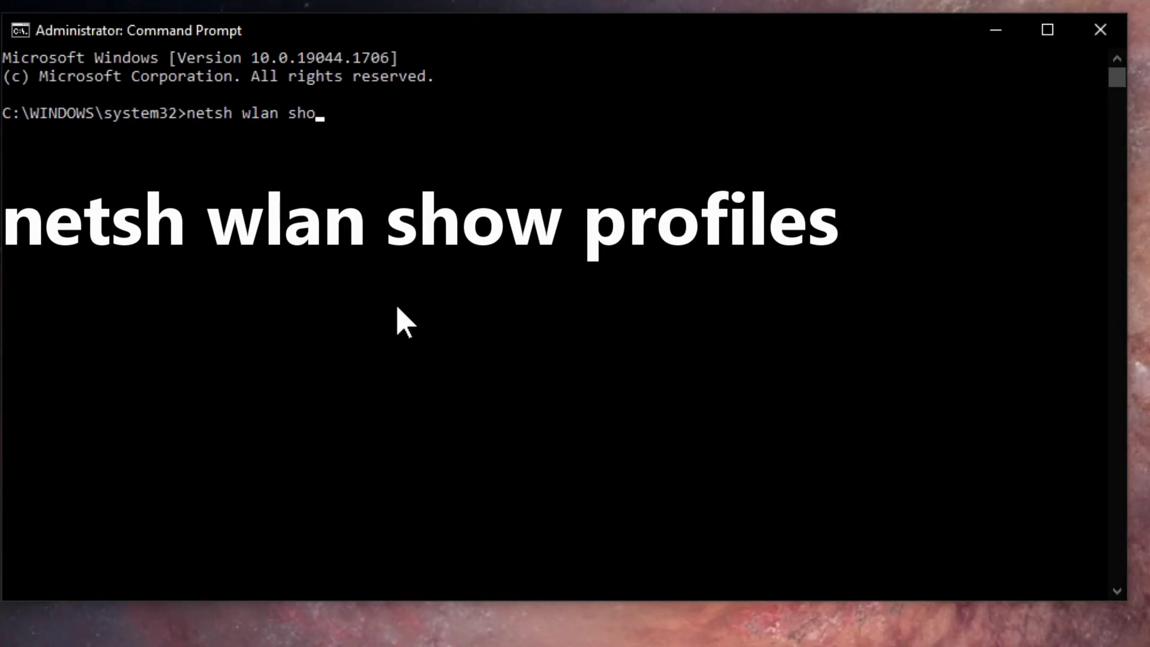
text(w p)
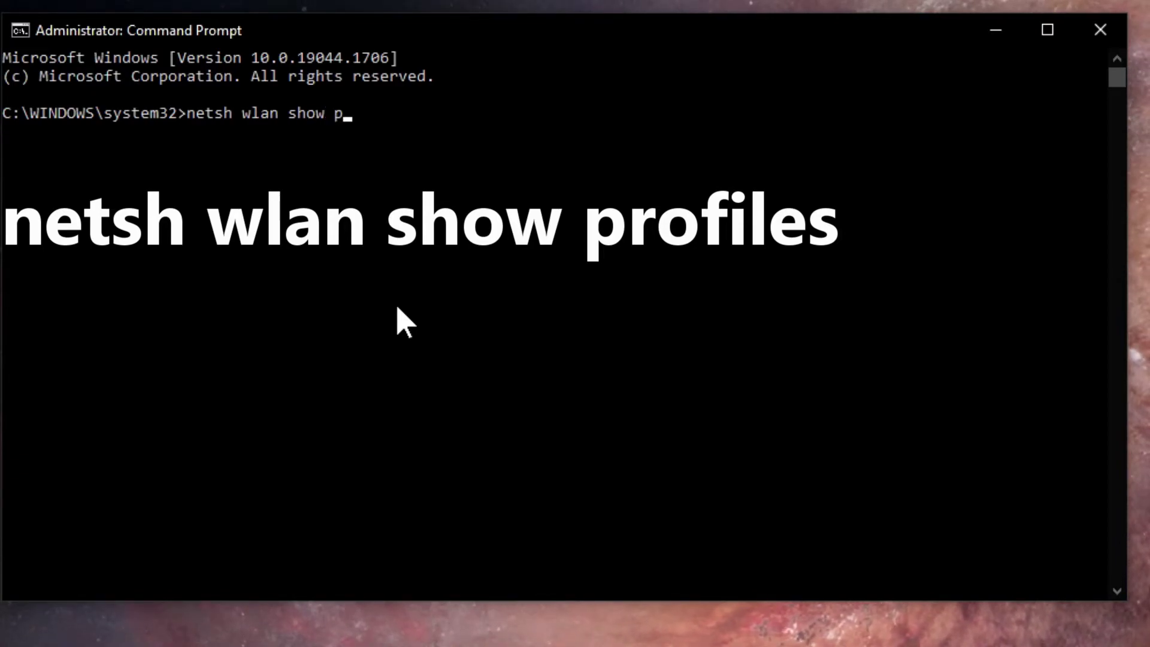
text(rofiles)
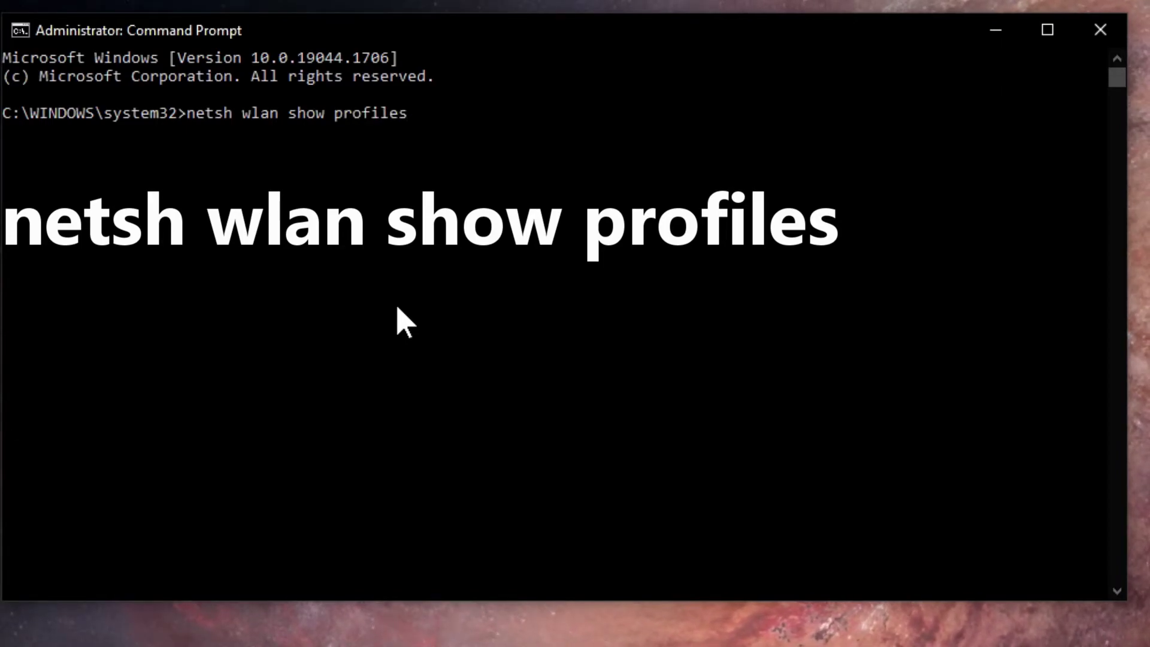
key(Return)
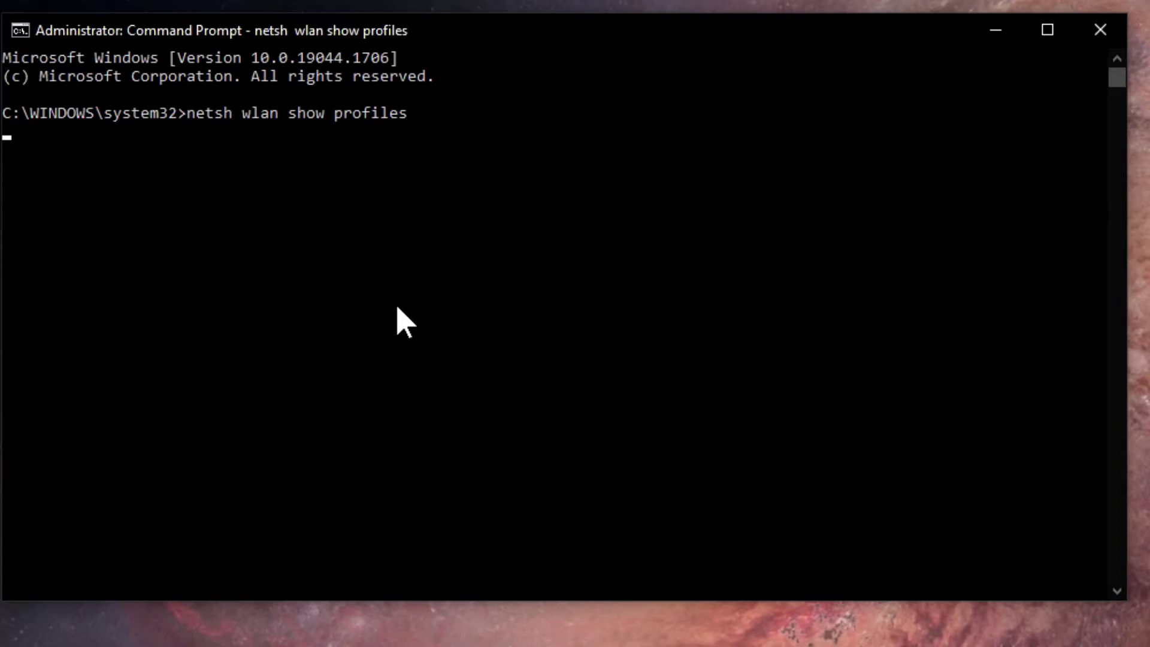
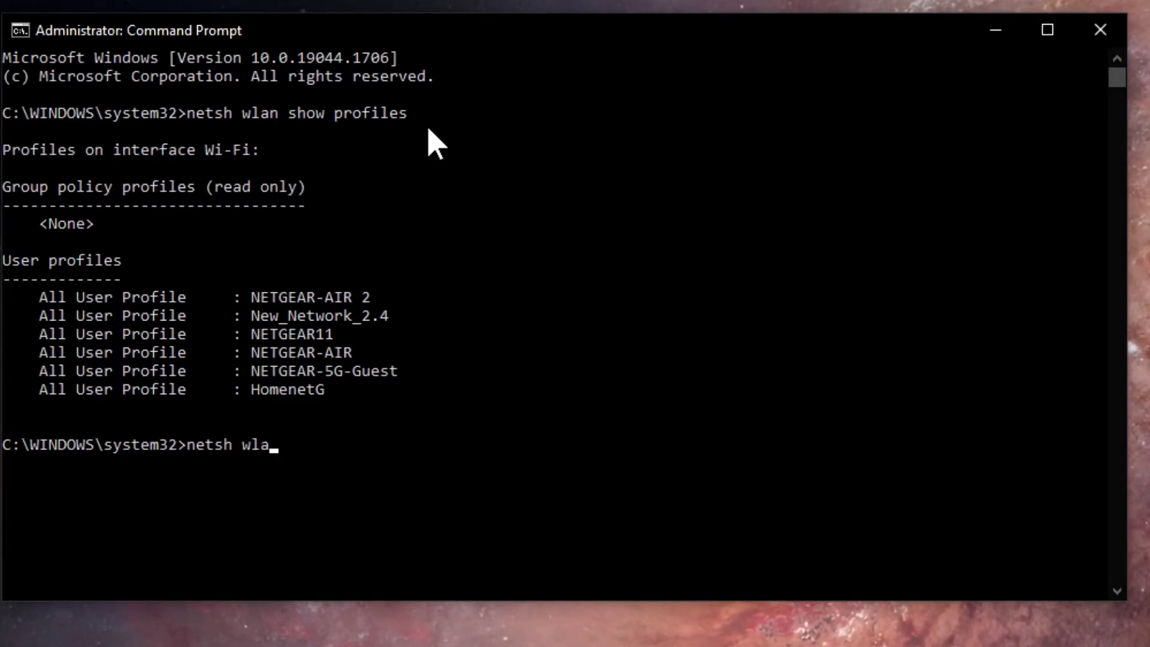
Complete the recalled line as 'netsh wlan show profiles' by adding 'wlan show profiles'.
text( sho)
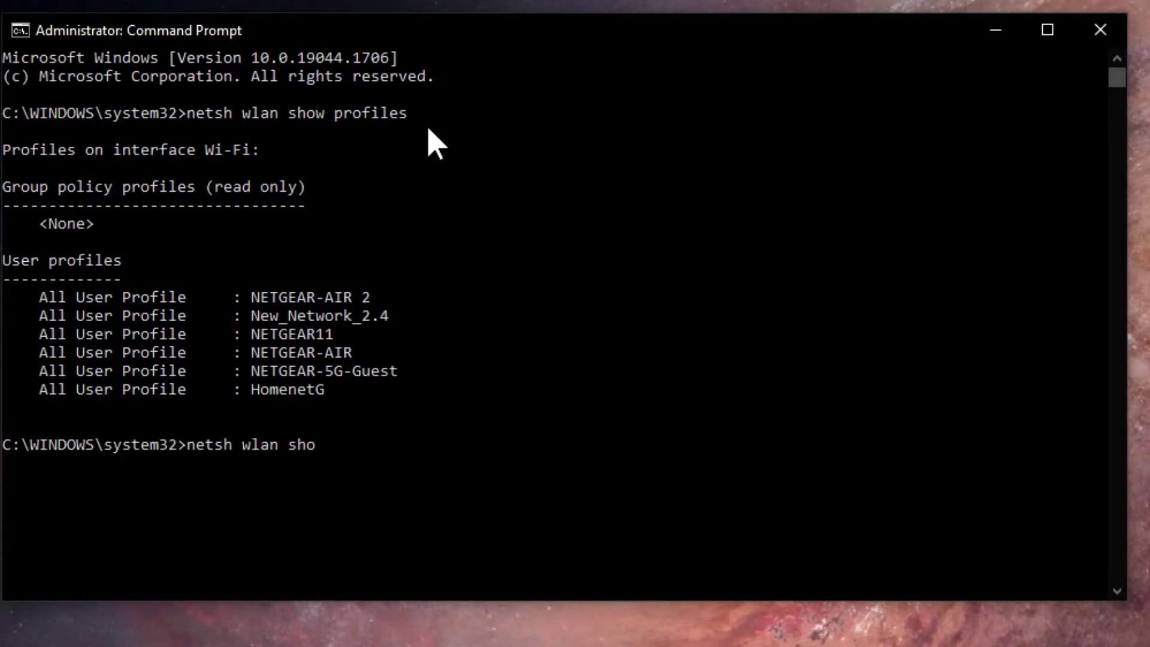
text(w profiles name = "NEG)
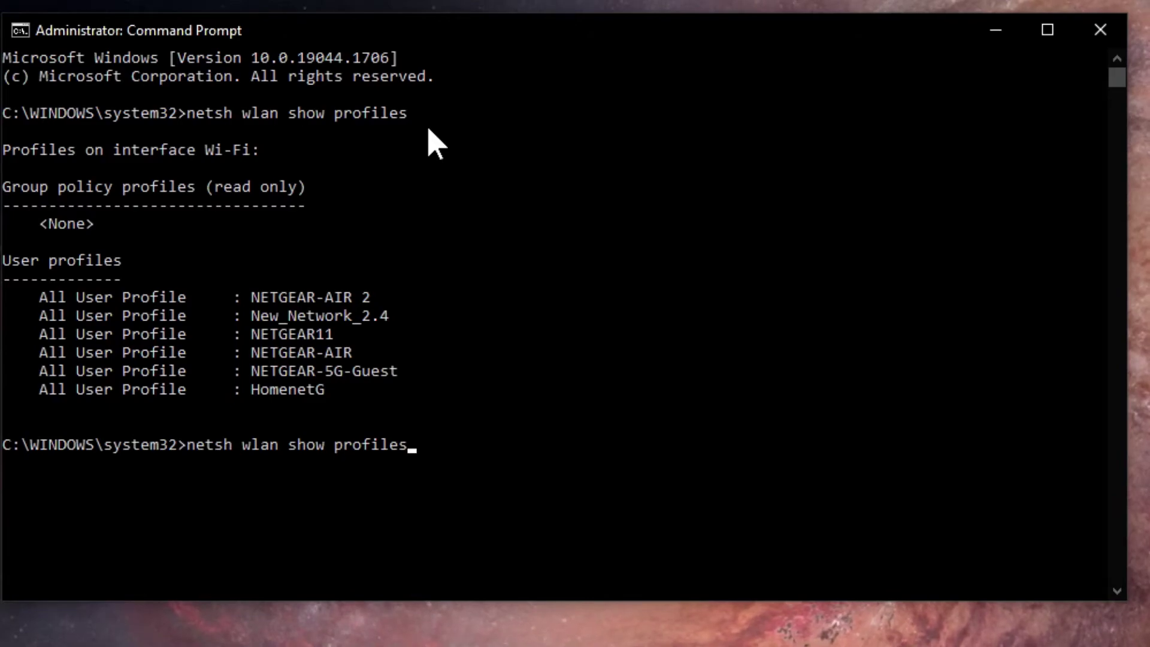
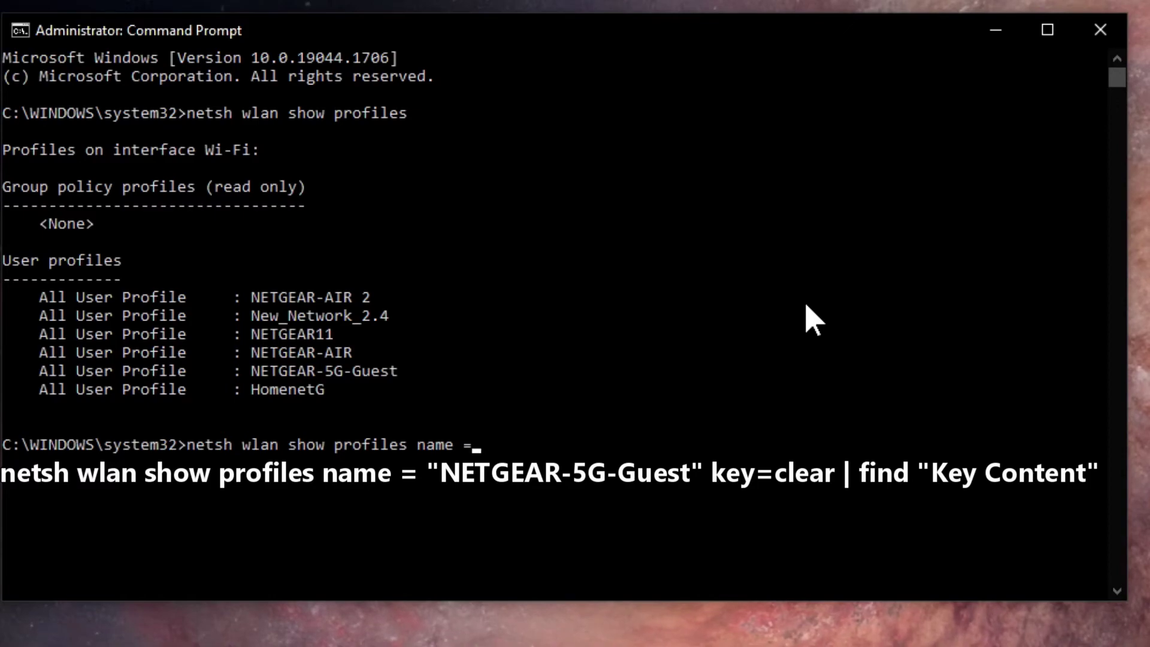
Type an opening double quote after 'name =' in the netsh wlan show profiles command.
text(")
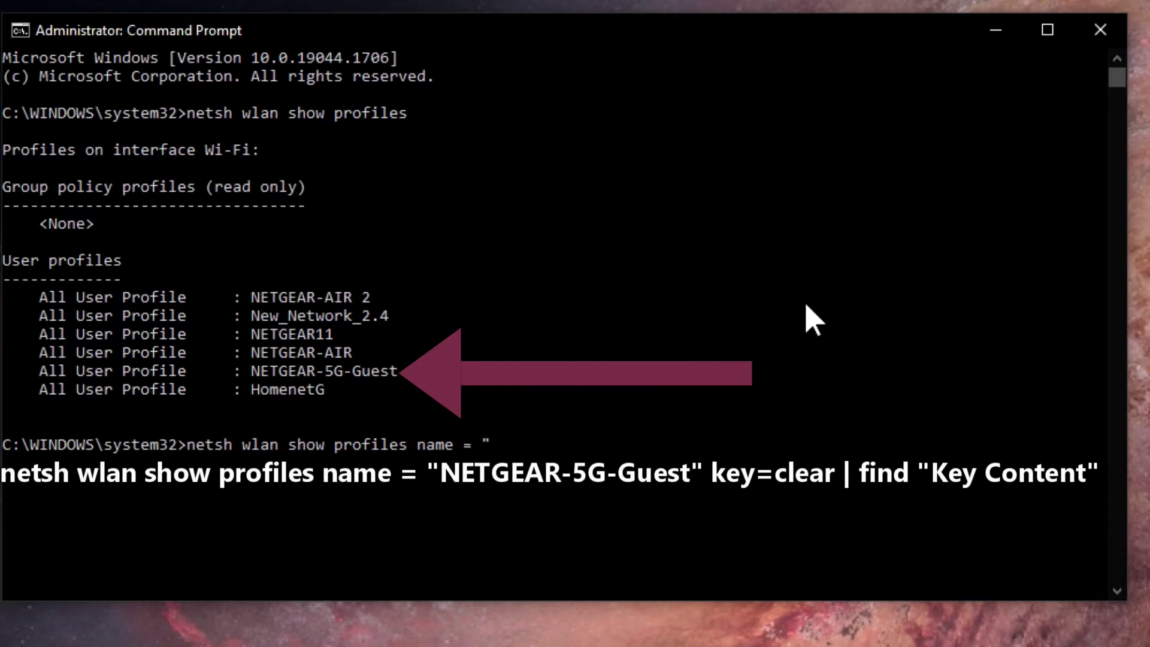
Complete the command with "NETGEAR-5G-Guest" in quotes followed by key=clear.
text(NEG)
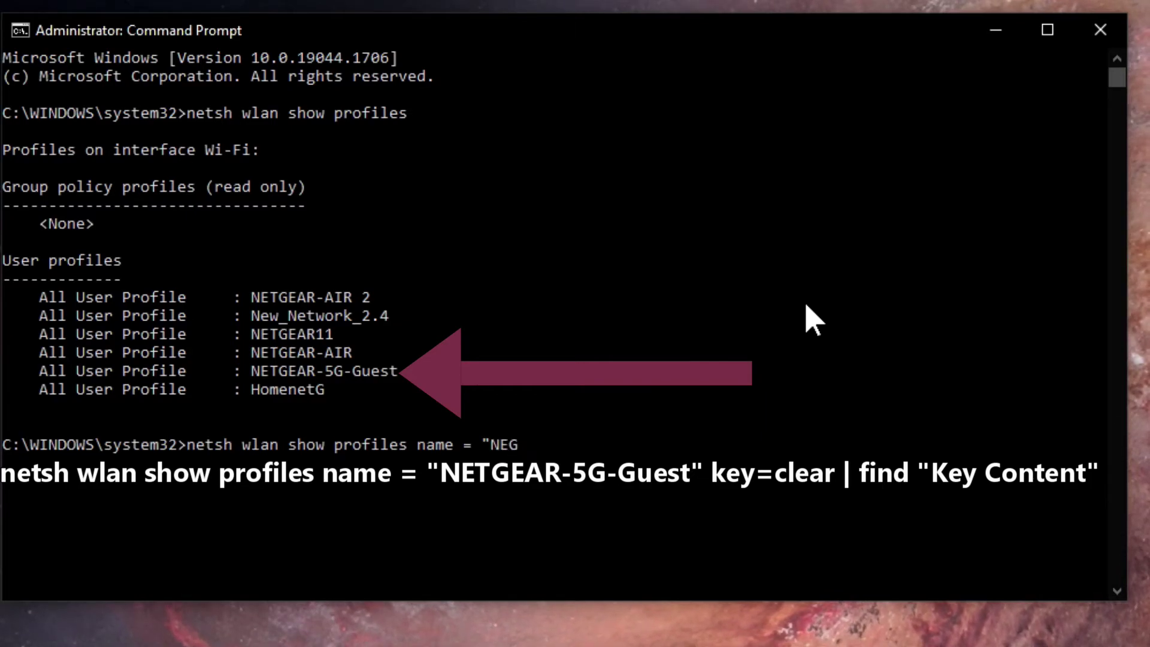
key(BackSpace)
text(TGE)
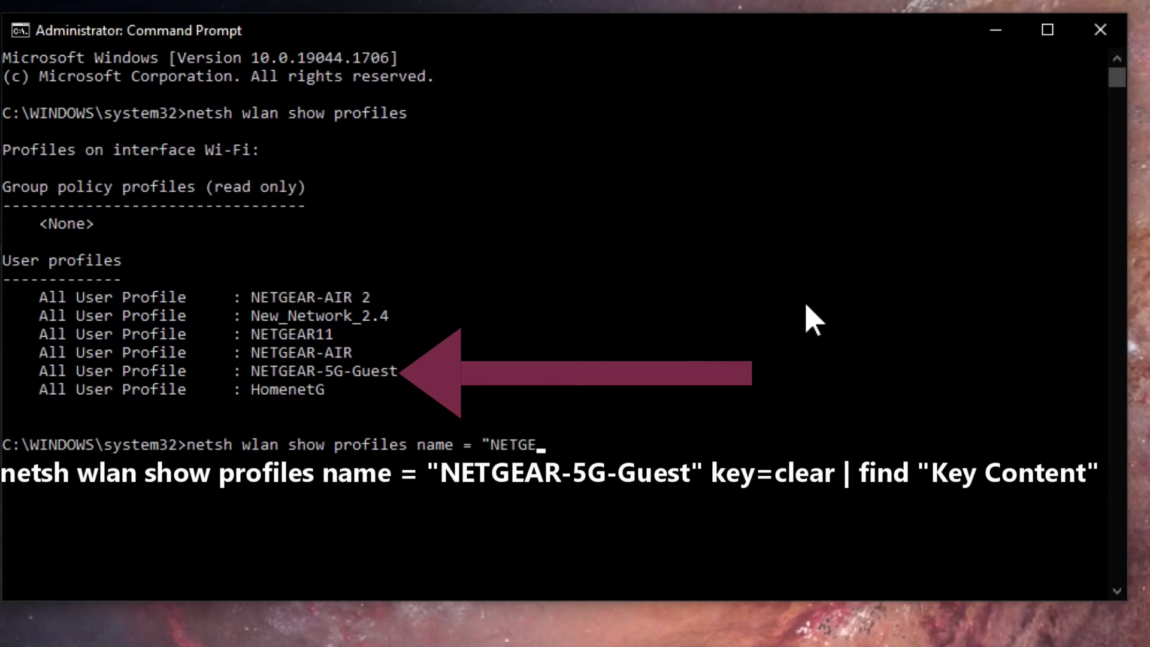
text(AR)
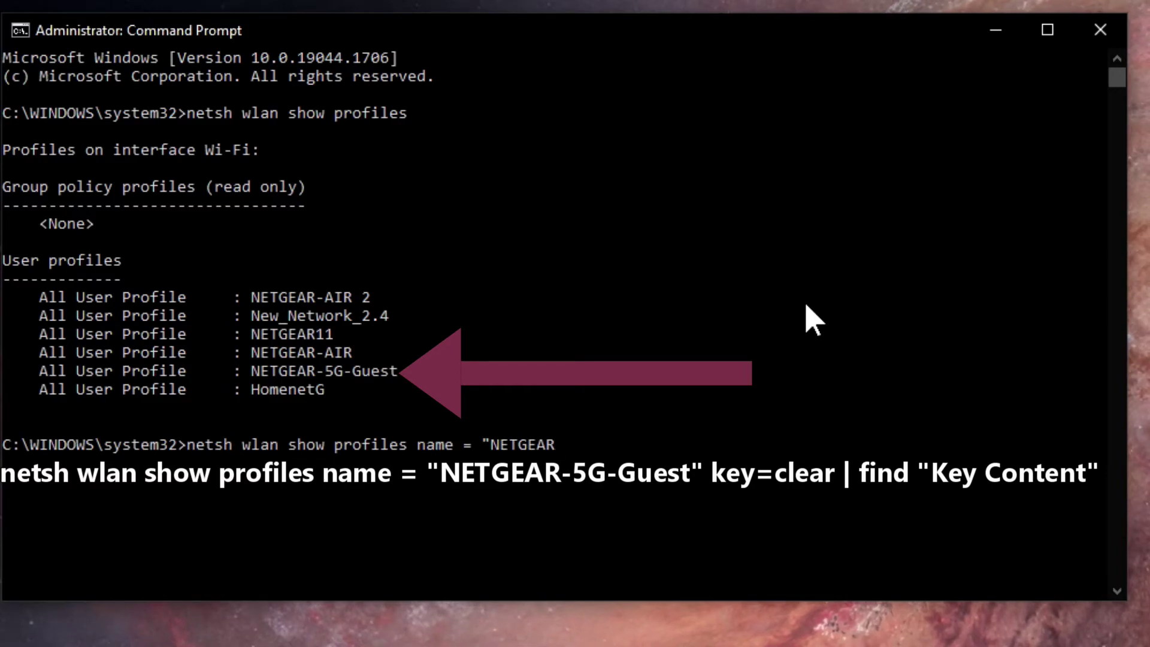
text(-5)
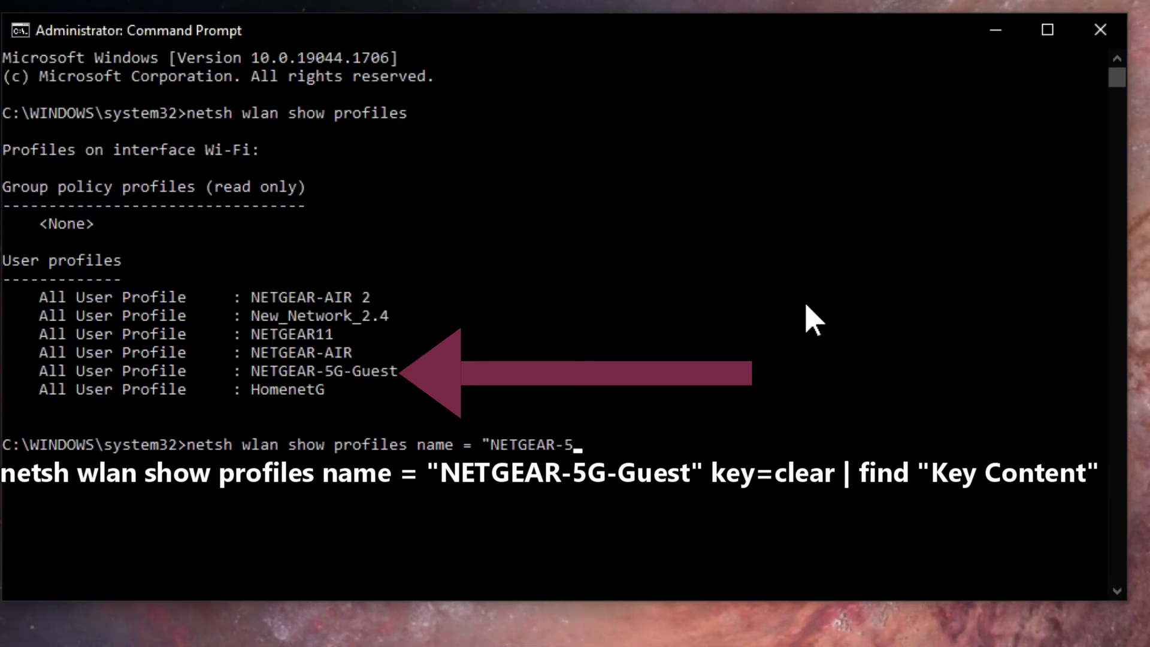
text(G-Guest")
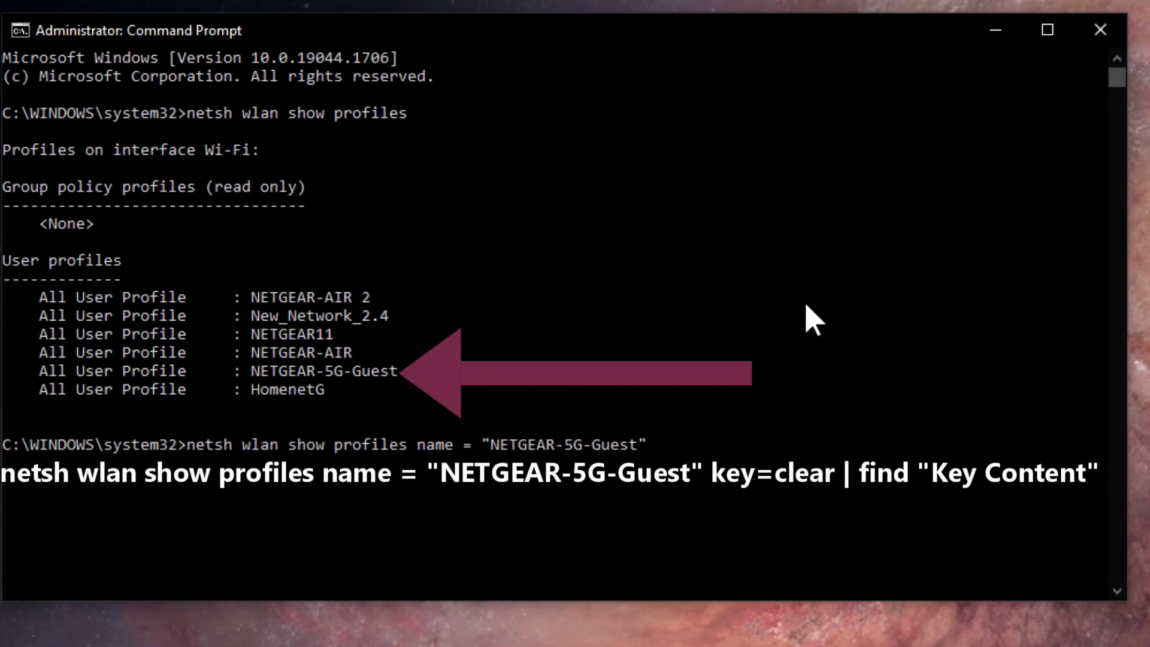
Run netsh wlan show profiles name="NETGEAR-5G-Guest" key=clear piped to find "Key Content".
text(key=clear | find "Key Content")
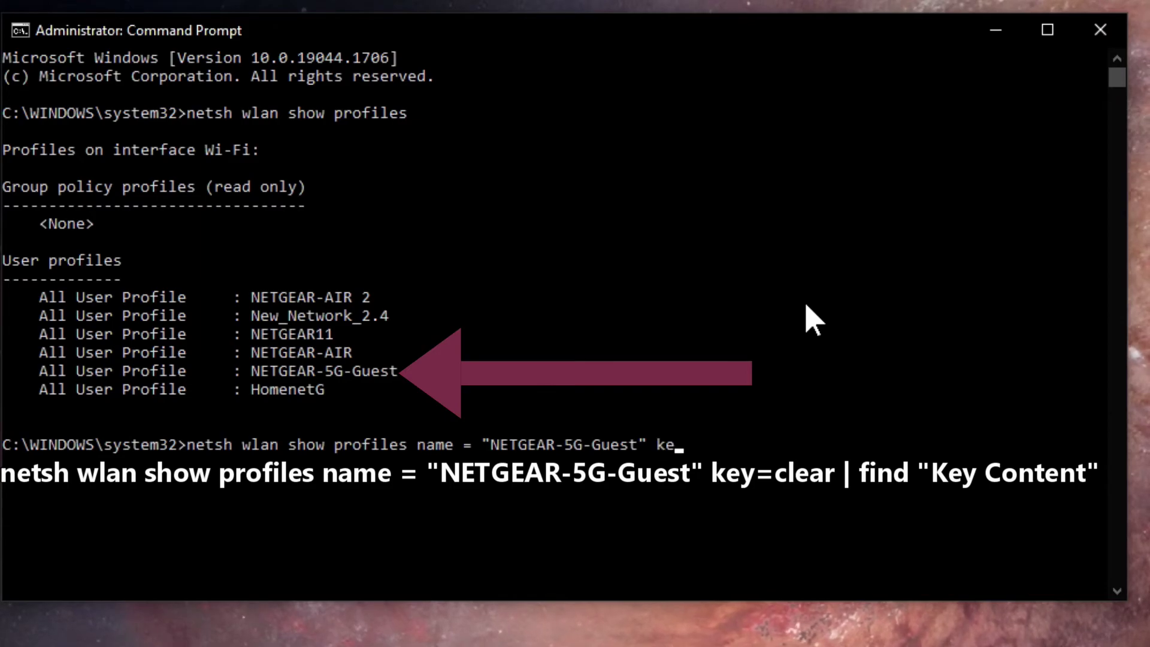
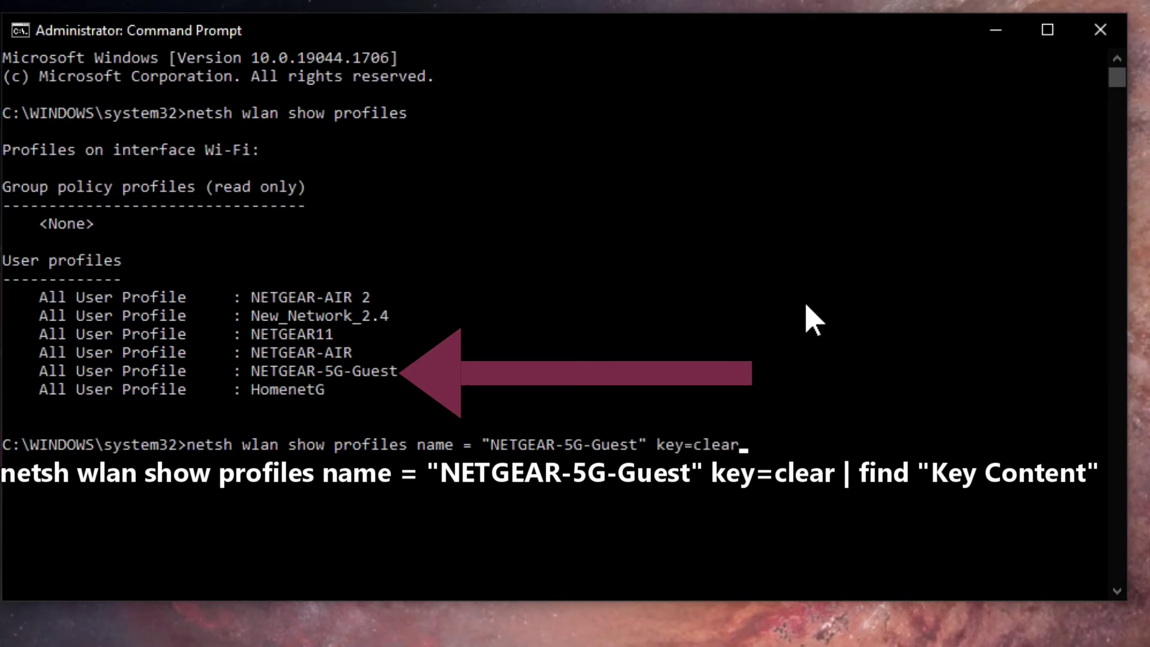
Complete the command with "NETGEAR-5G-Guest" in quotes followed by key=clear.
Run netsh wlan show profiles name="NETGEAR-5G-Guest" key=clear piped to find "Key Content".
text( |)
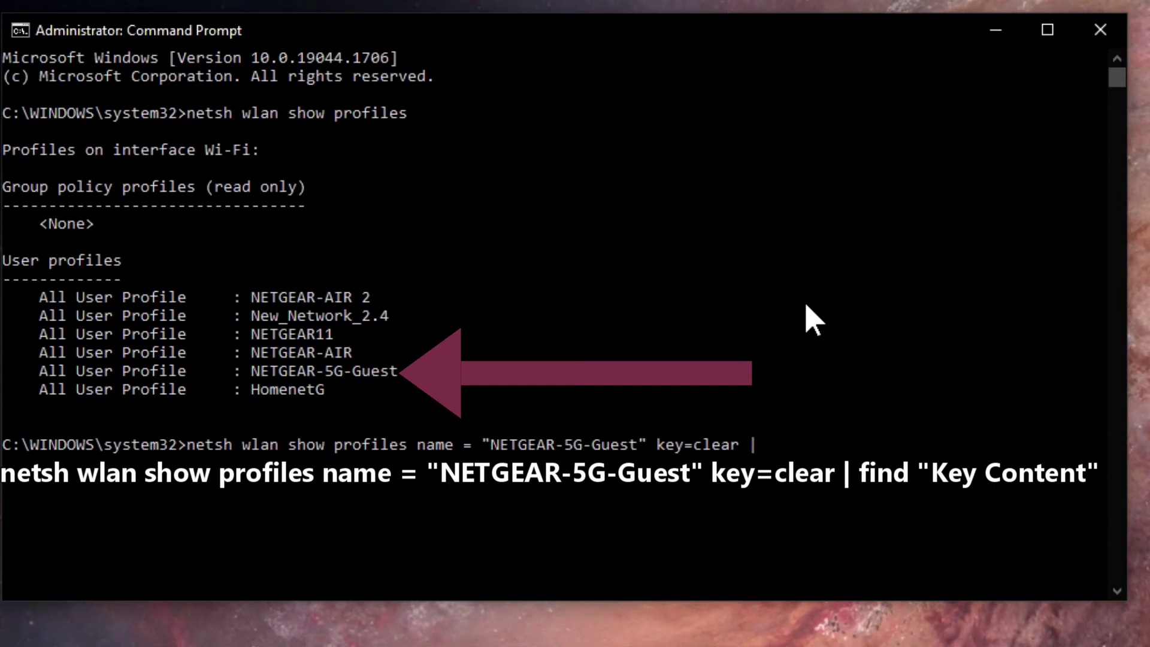
text(find)
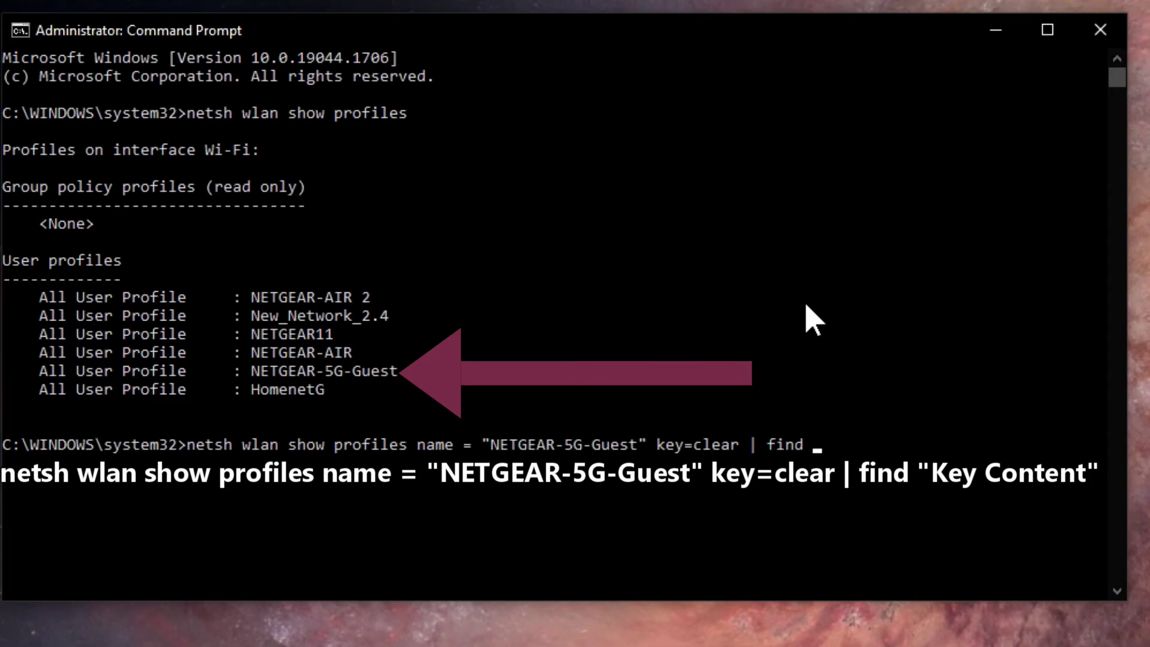
text( ")
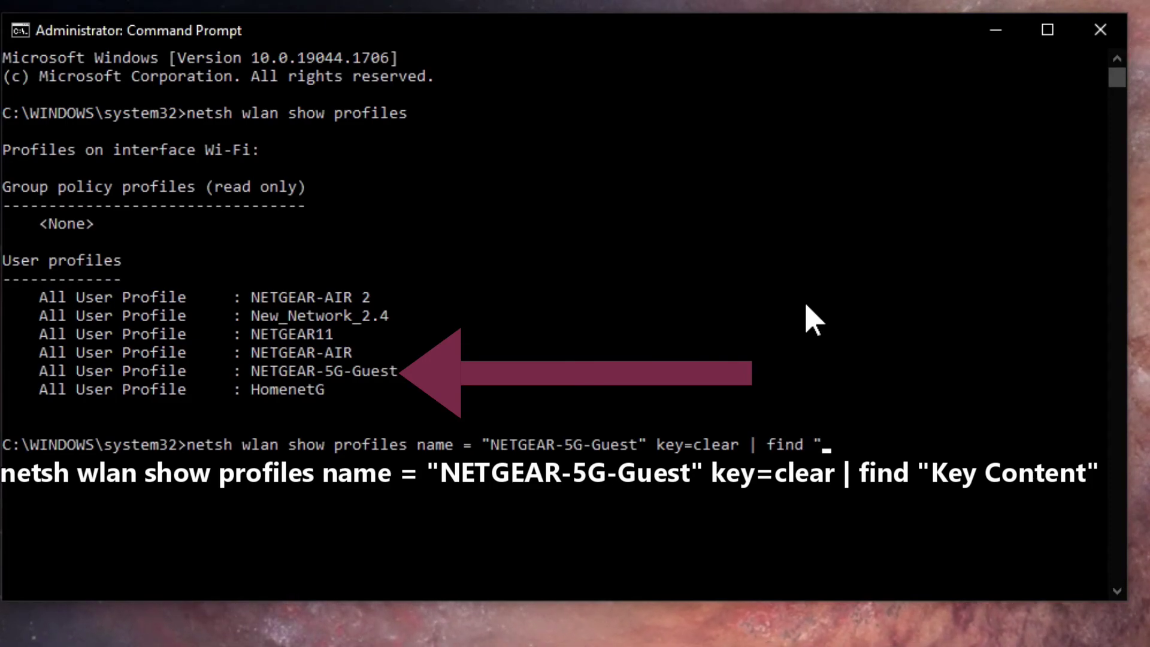
text(Key)
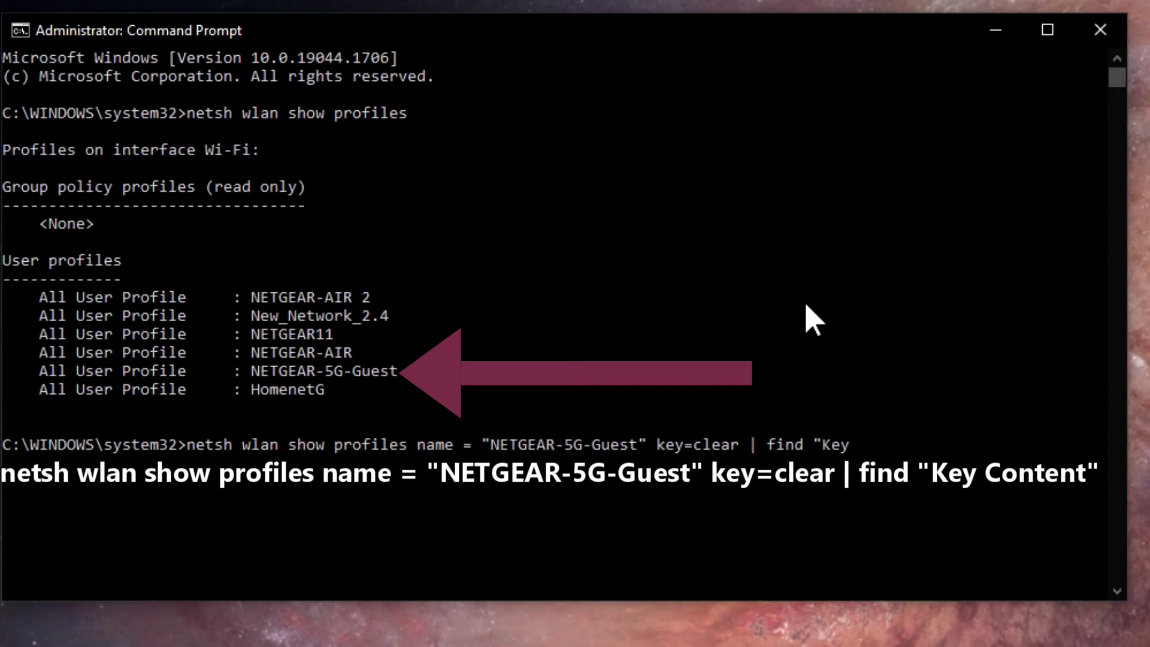
text( Co)
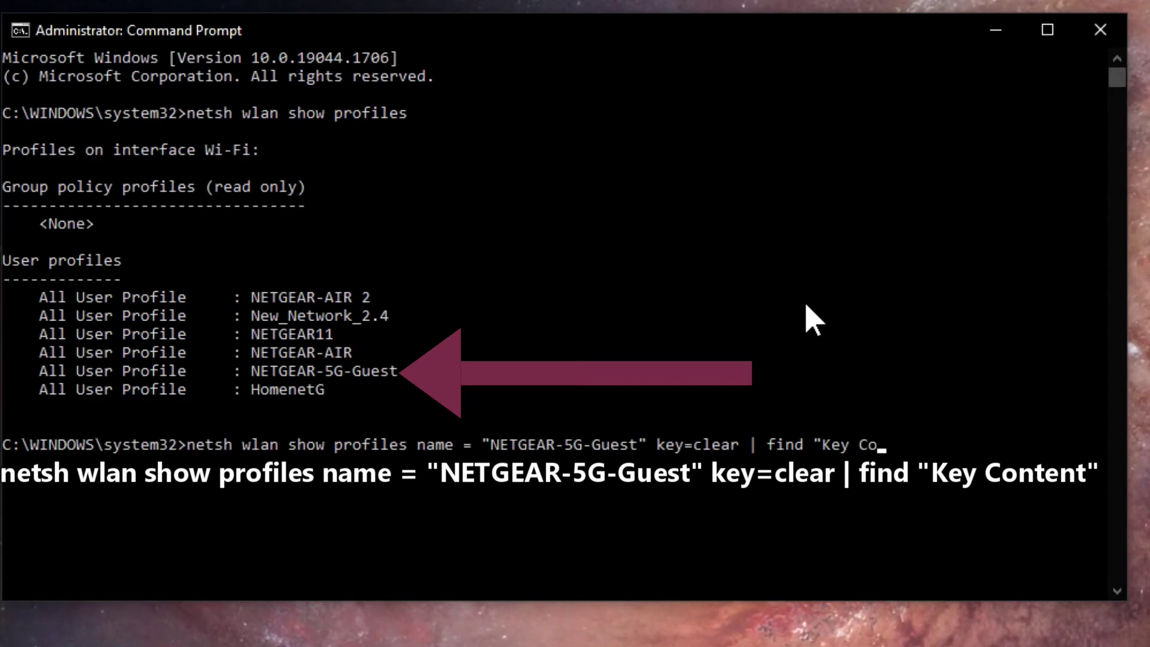
text(ntent)
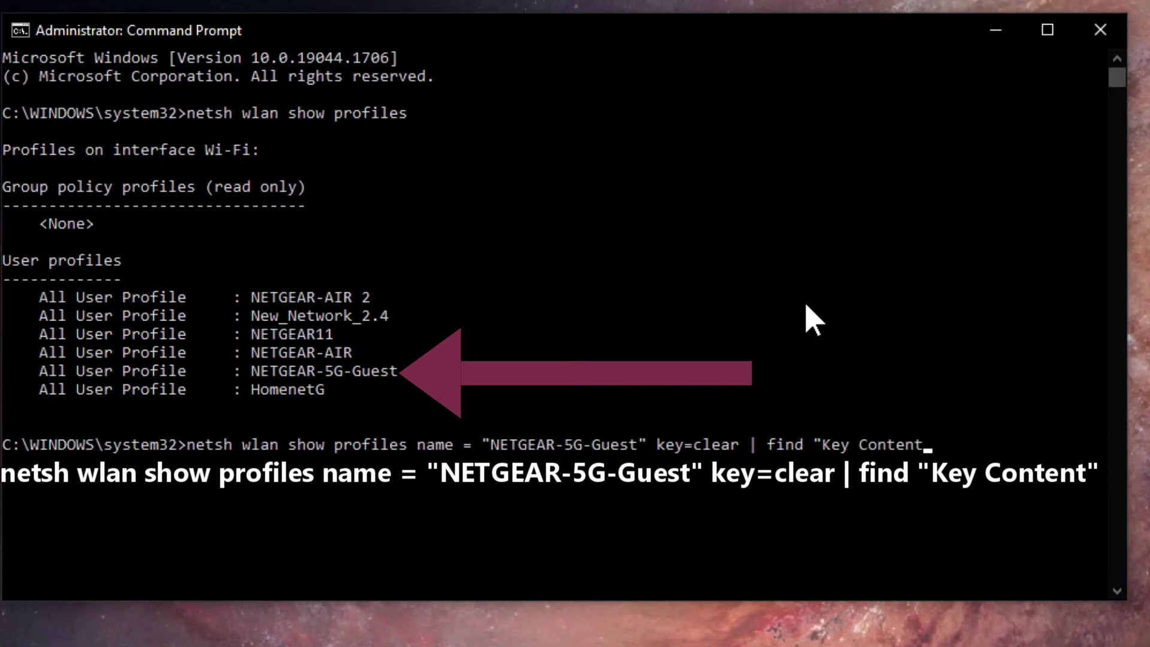
text(")
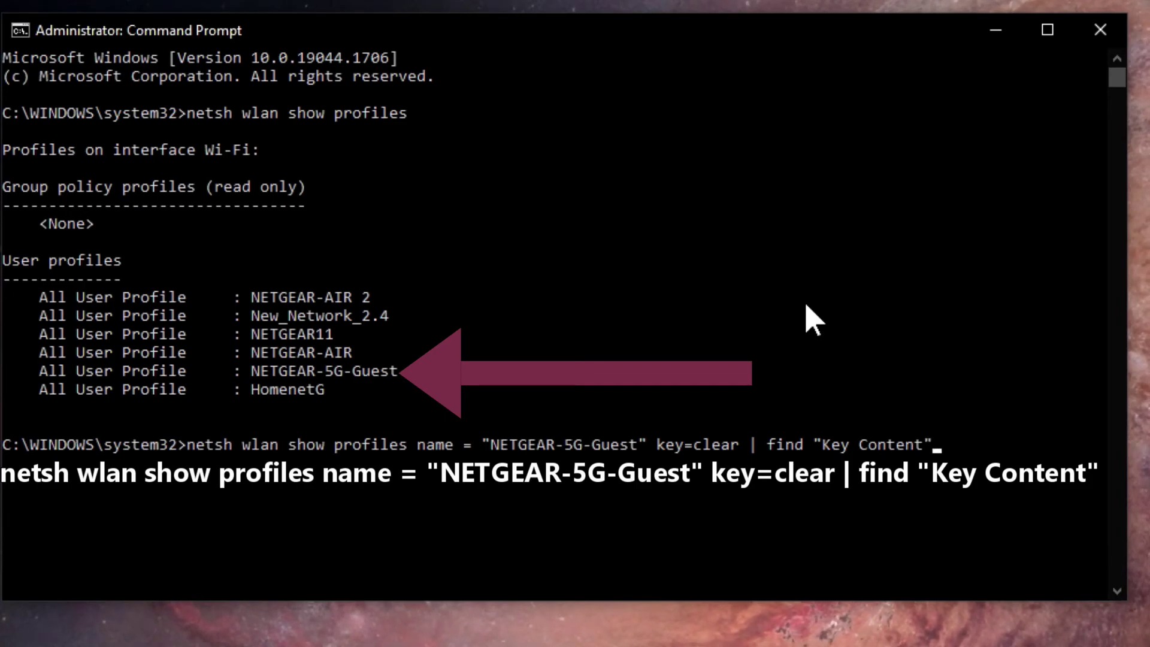
key(Return)
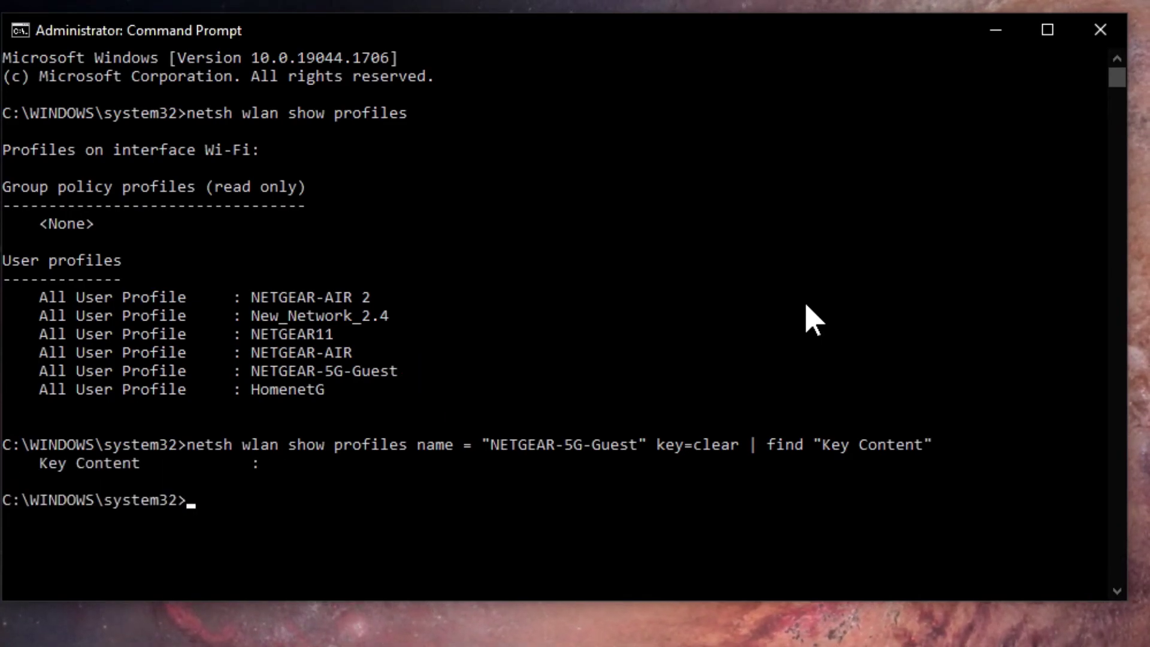